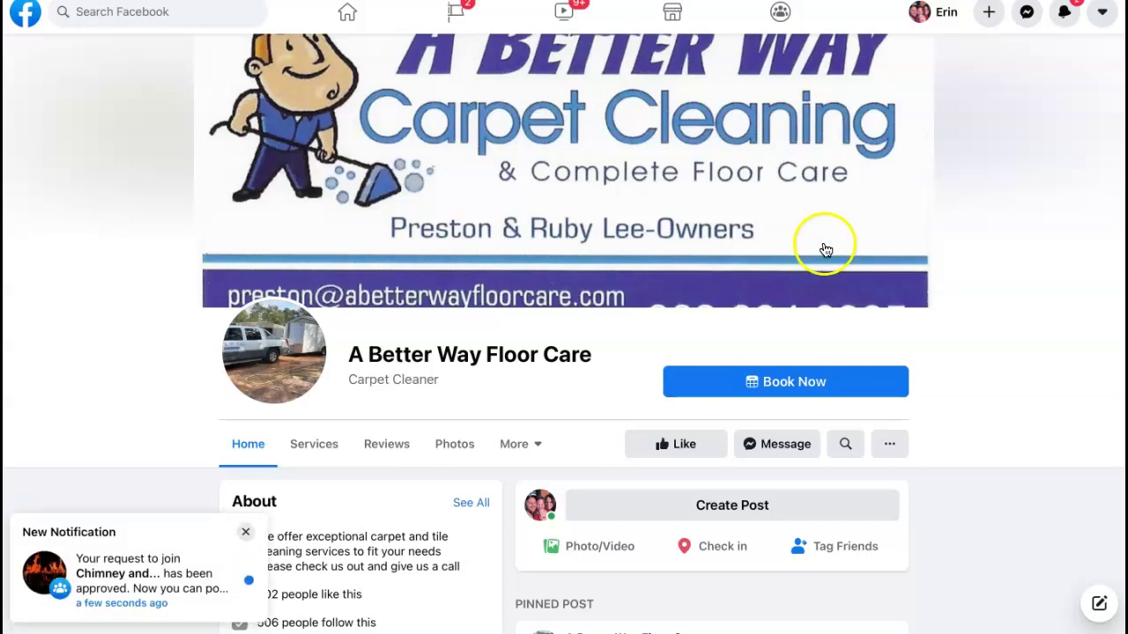
- Dismiss the group-approval notification toast on the A Better Way Floor Care page
click(250, 534)
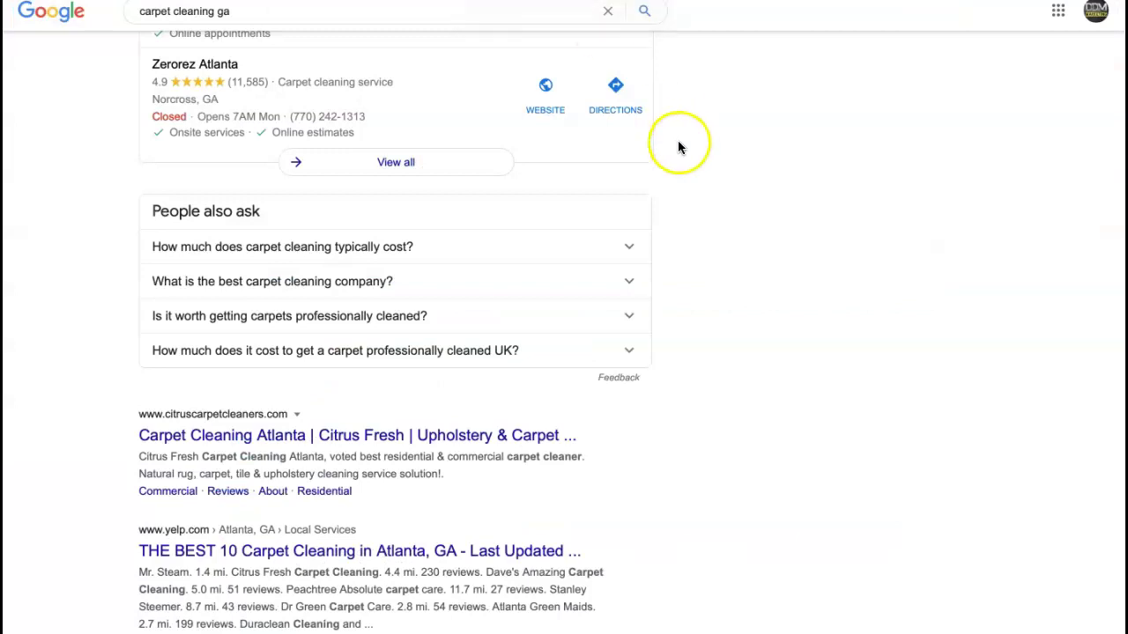
- Scroll up to the 'carpet cleaning ga' map pack showing Citrus Fresh, Mr. Steam and Zerorez Atlanta
scroll(684, 165, up, 1)
scroll(683, 166, up, 1)
scroll(683, 165, up, 1)
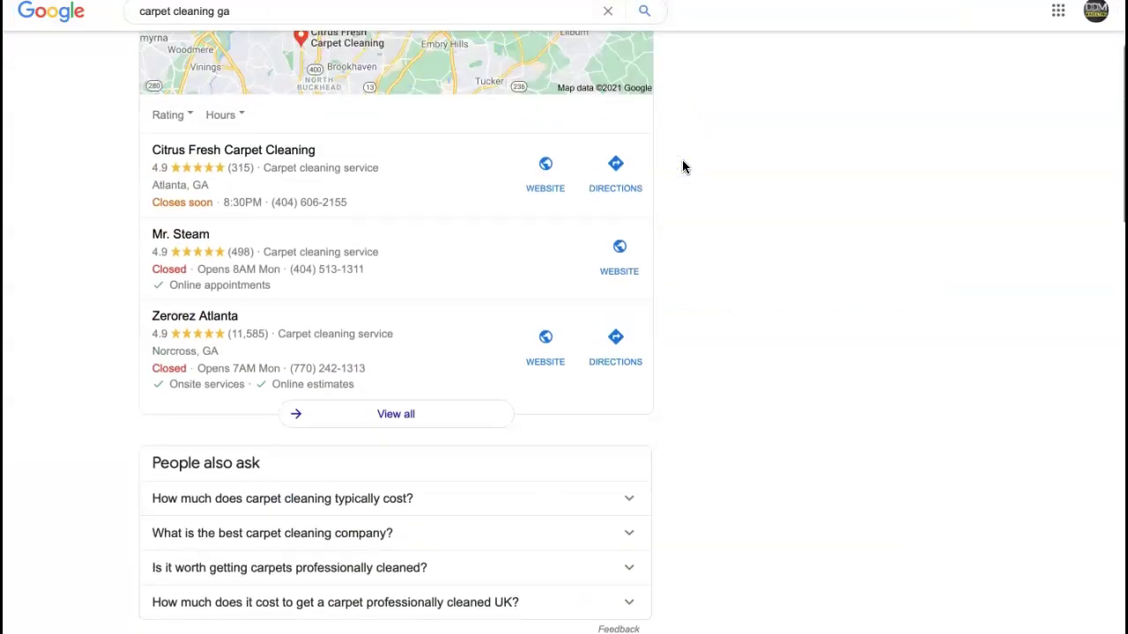
scroll(683, 166, up, 1)
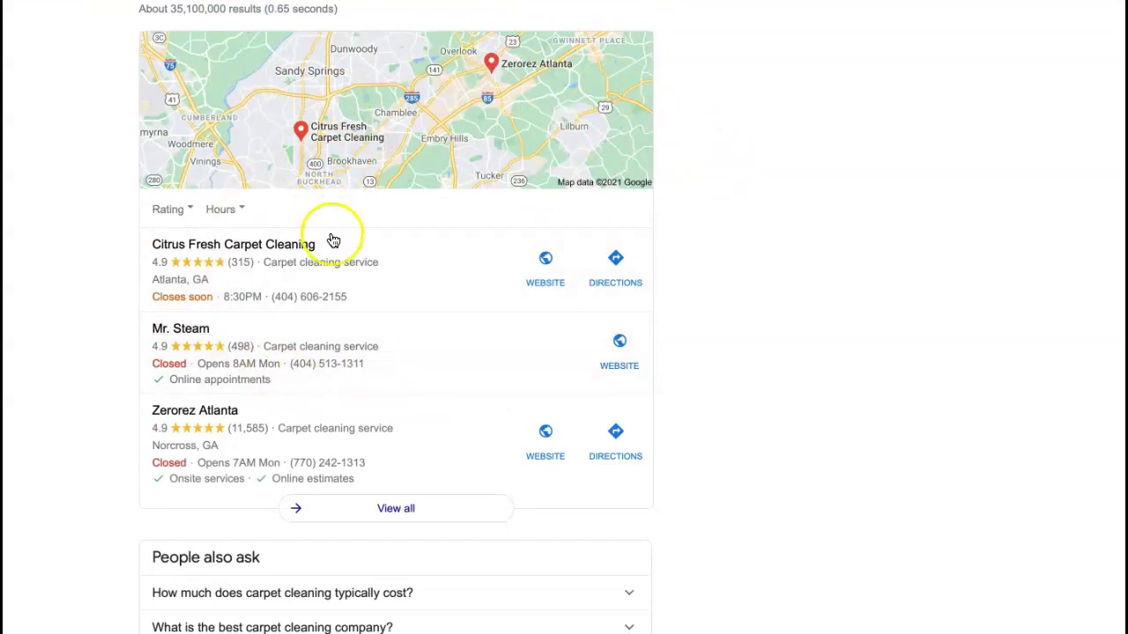
click(796, 238)
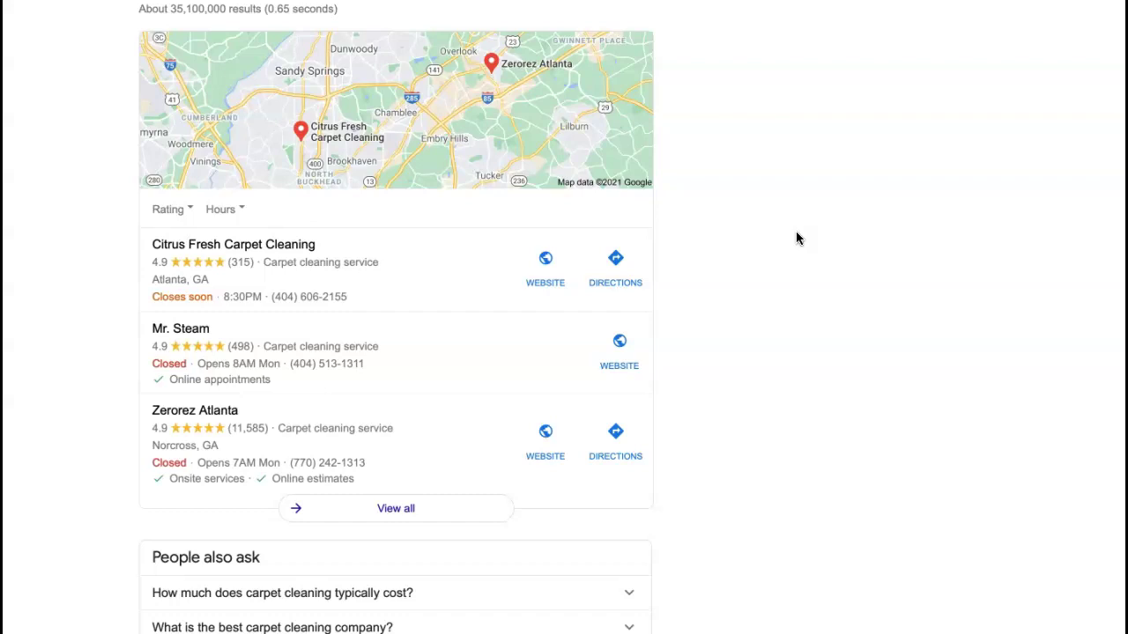
- Scroll past the map pack and People also ask to Citrus Fresh's organic listing
scroll(797, 239, down, 1)
scroll(796, 239, down, 1)
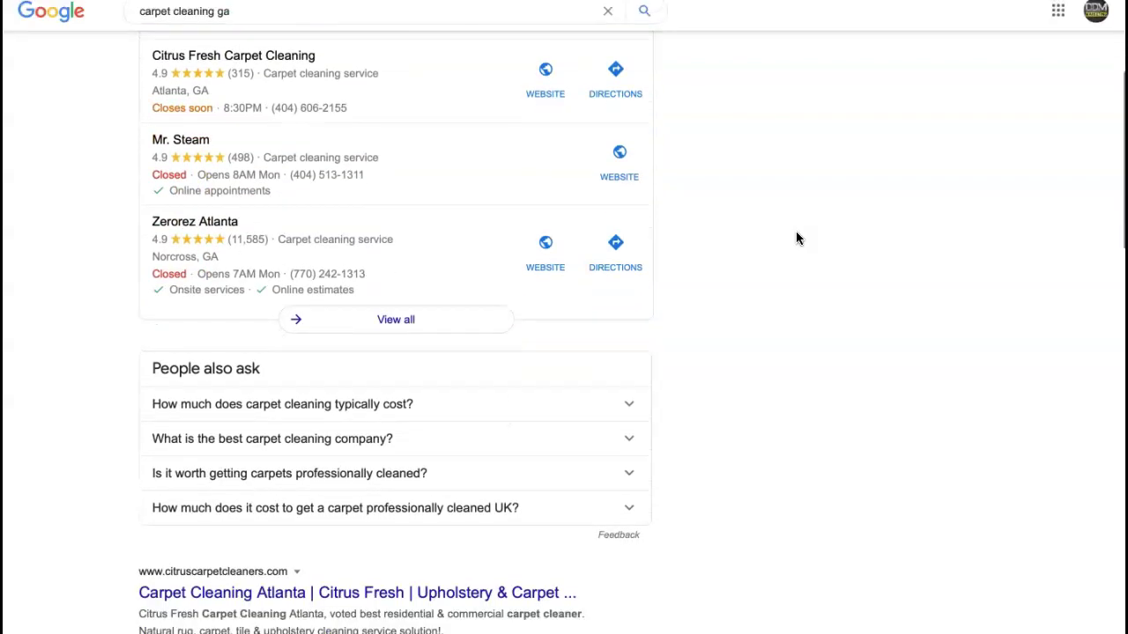
scroll(796, 239, down, 1)
scroll(797, 239, down, 1)
scroll(796, 239, down, 1)
scroll(796, 239, down, 1)
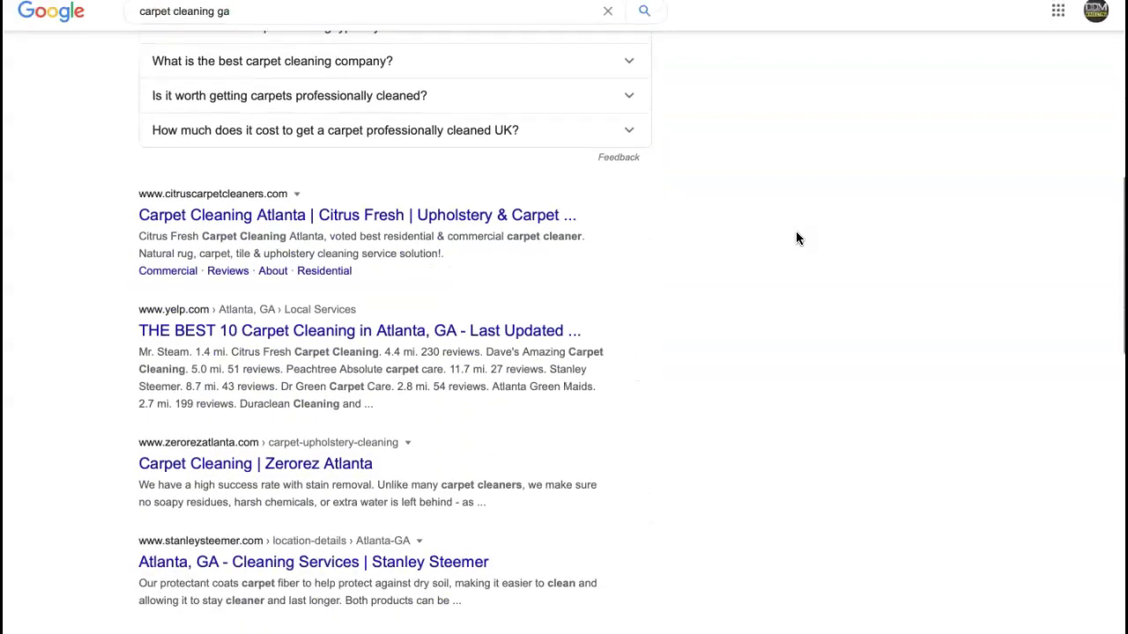
scroll(797, 239, down, 1)
scroll(797, 239, down, 1)
scroll(796, 239, down, 1)
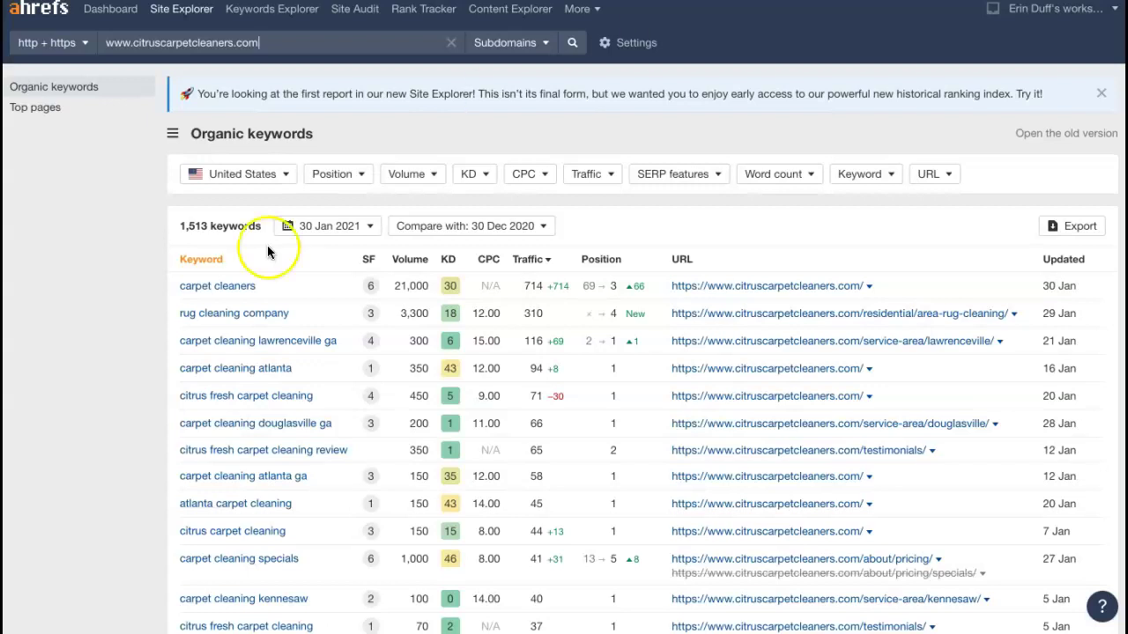
- Switch back to the A Better Way Floor Care Facebook tab
click(66, 315)
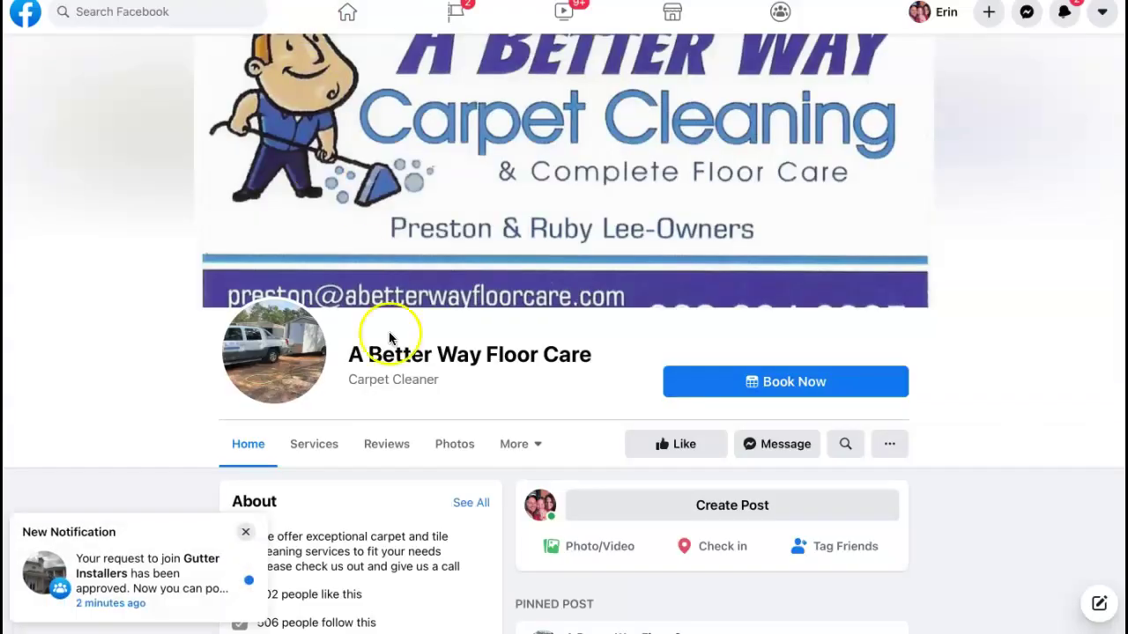
- Dismiss the Gutter Installers group-approval notification so the About details show fully
click(246, 533)
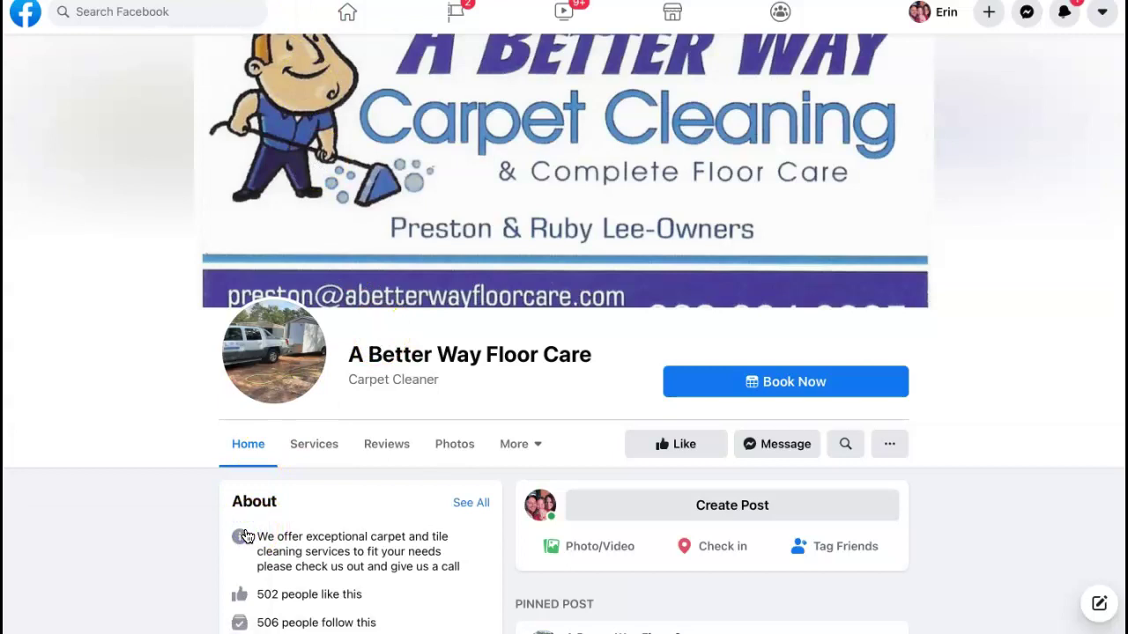